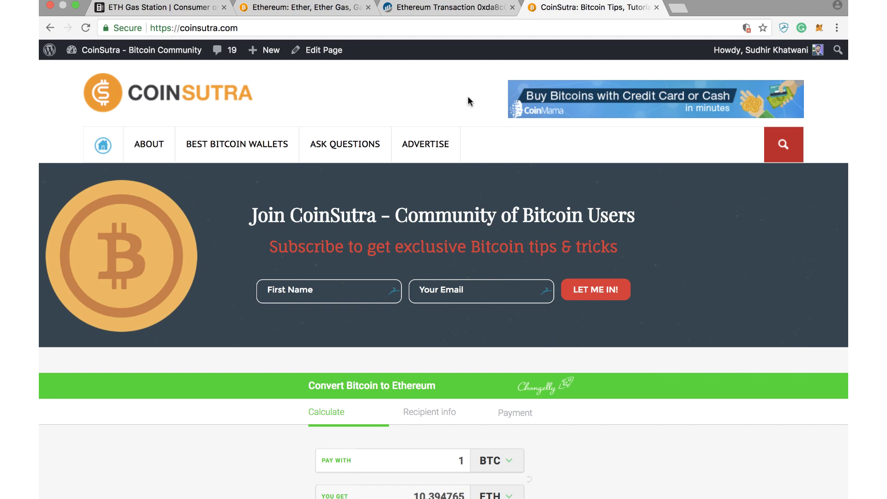
Review the out-of-gas transaction on Etherscan, then go back to the CoinSutra gas article
{"action": "left_click", "coordinate": [448, 8]}
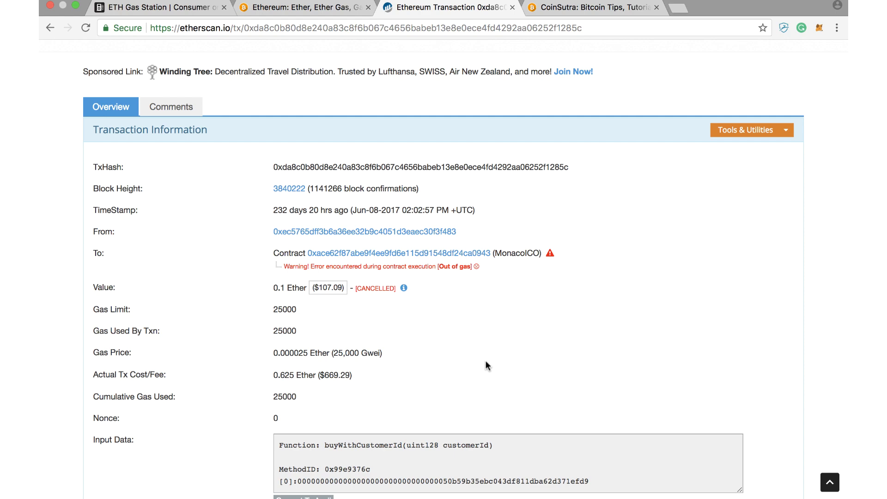
{"action": "left_click", "coordinate": [308, 10]}
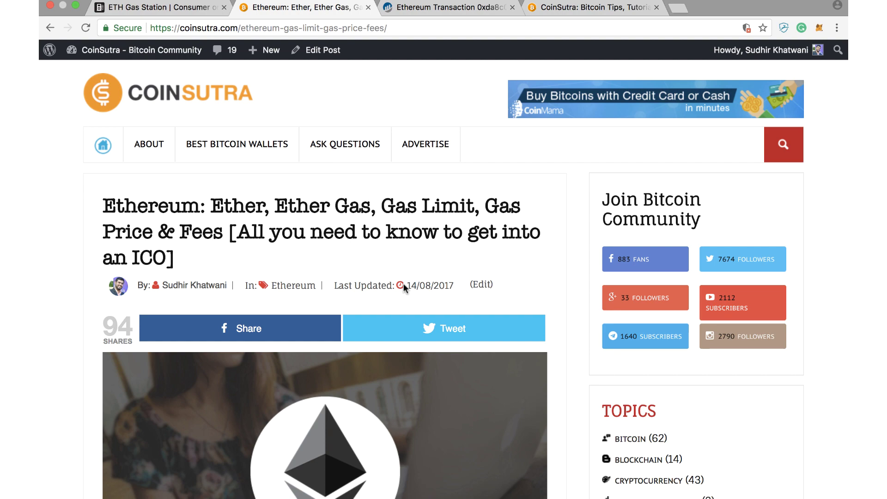
Scroll past the fee equation to the Gas Limit section describing 'Out of Gas' failures
{"action": "scroll", "coordinate": [403, 284], "scroll_direction": "down", "scroll_amount": 15}
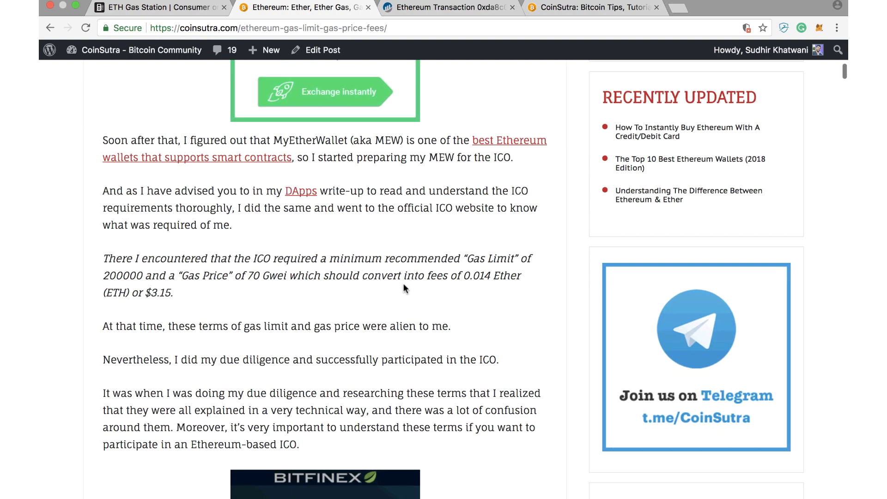
{"action": "scroll", "coordinate": [404, 284], "scroll_direction": "down", "scroll_amount": 20}
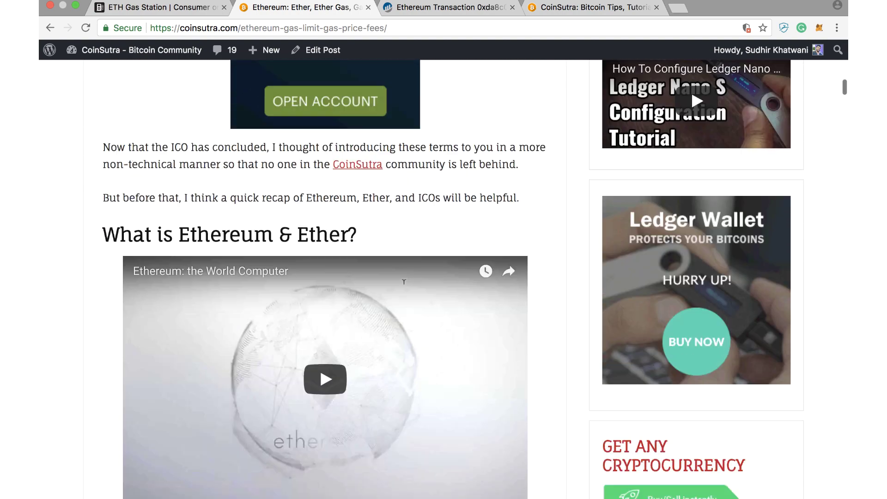
{"action": "scroll", "coordinate": [403, 285], "scroll_direction": "down", "scroll_amount": 20}
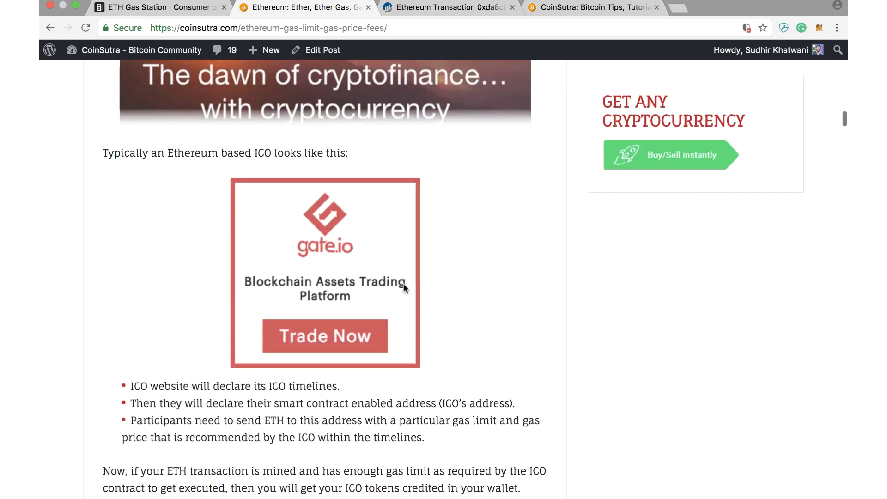
{"action": "scroll", "coordinate": [403, 284], "scroll_direction": "down", "scroll_amount": 3}
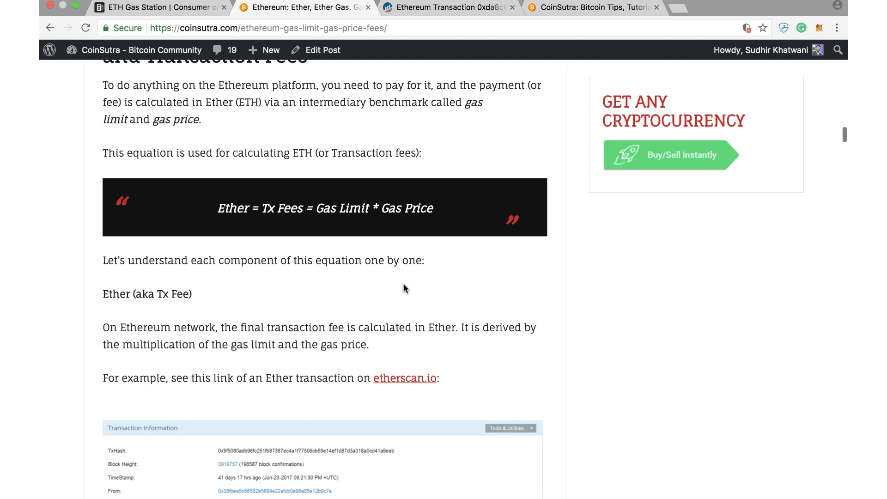
{"action": "scroll", "coordinate": [404, 287], "scroll_direction": "down", "scroll_amount": 15}
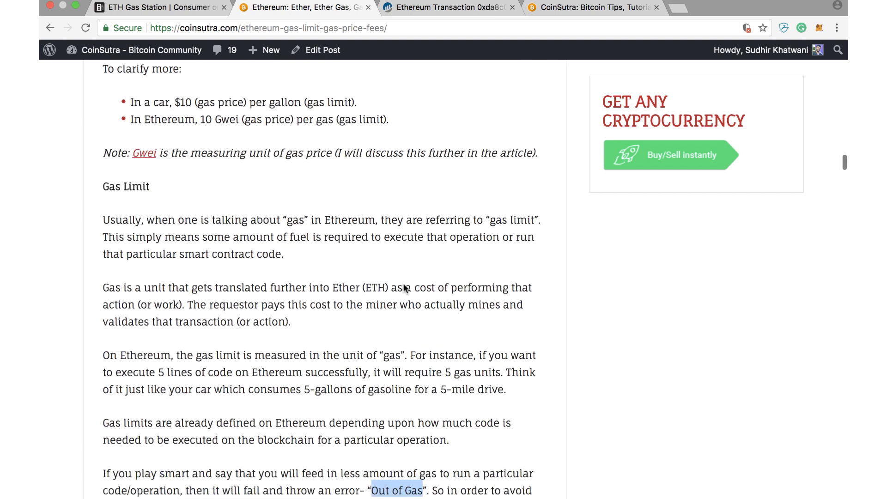
{"action": "scroll", "coordinate": [404, 287], "scroll_direction": "down", "scroll_amount": 3}
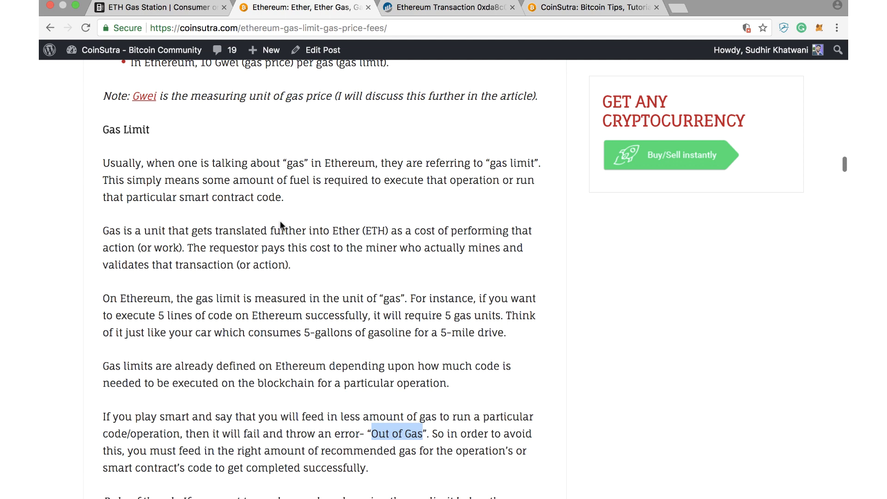
Switch to the ETH Gas Station site and open its Tx Calculator page
{"action": "left_click", "coordinate": [171, 17]}
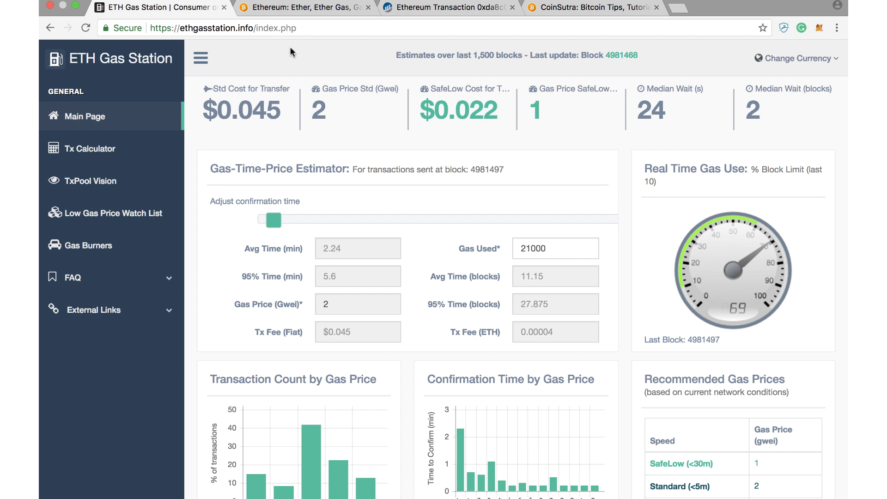
{"action": "left_click", "coordinate": [99, 152]}
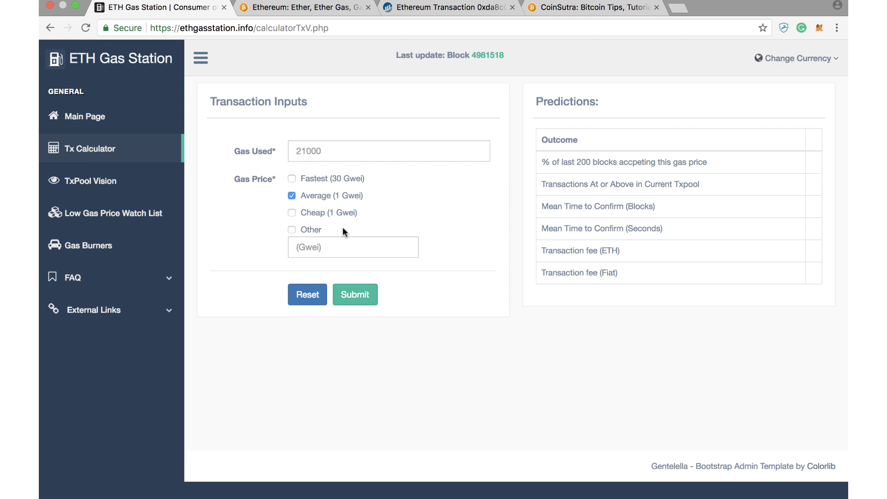
Calculate predictions for 21000 gas used at the Fastest 30 Gwei price
{"action": "left_click", "coordinate": [304, 151]}
{"action": "type", "text": "21000"}
{"action": "left_click", "coordinate": [292, 178]}
{"action": "left_click", "coordinate": [355, 294]}
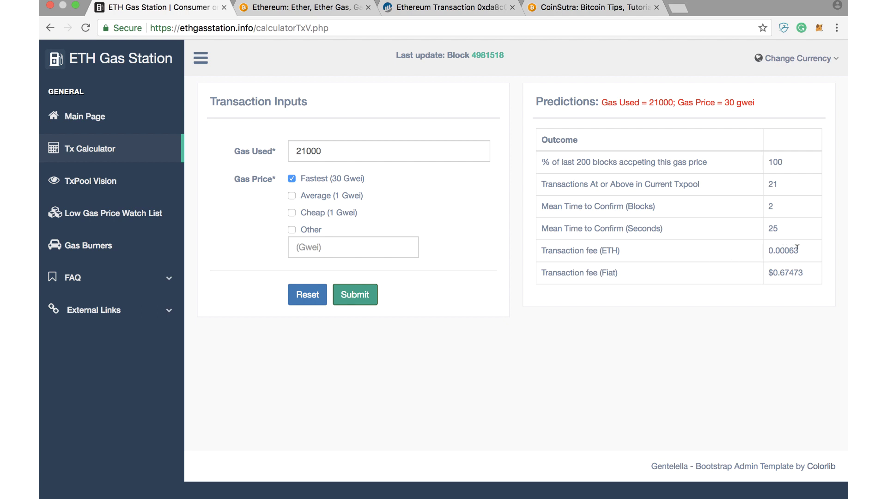
Highlight the 0.00063 ETH and $0.67473 fees and check the currency list without changing it
{"action": "left_click_drag", "start_coordinate": [797, 248], "coordinate": [768, 251]}
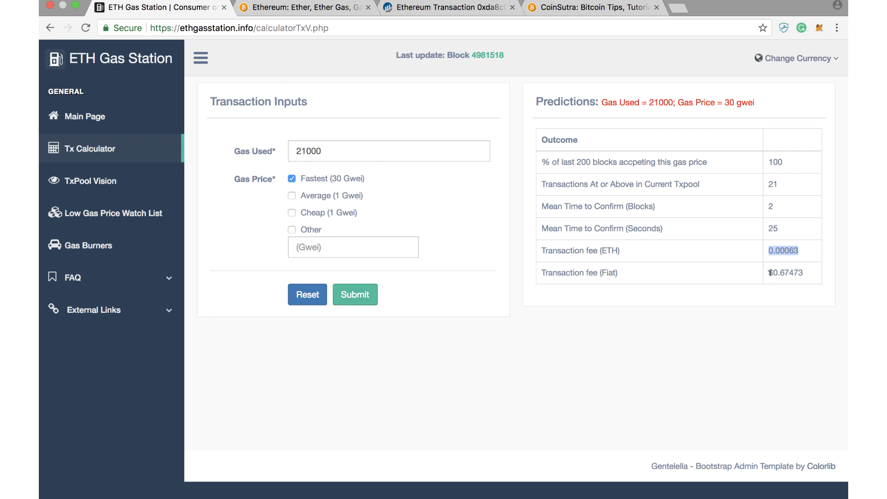
{"action": "triple_click", "coordinate": [769, 272]}
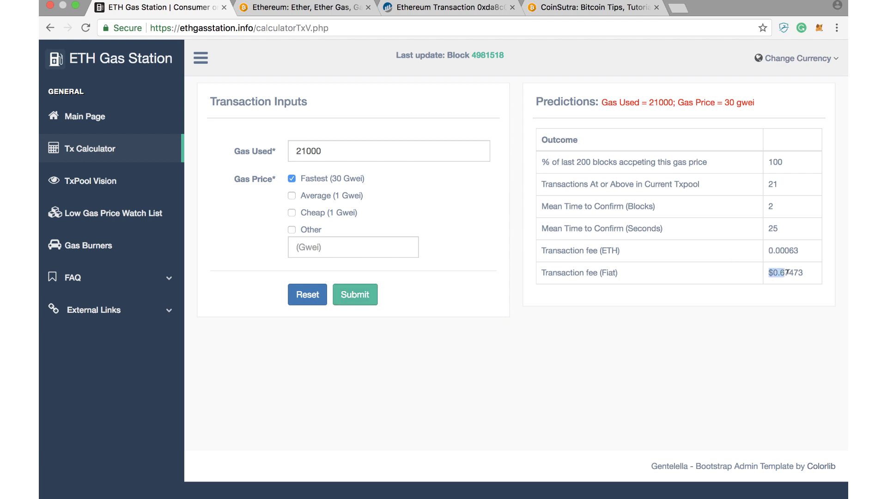
{"action": "left_click", "coordinate": [806, 62]}
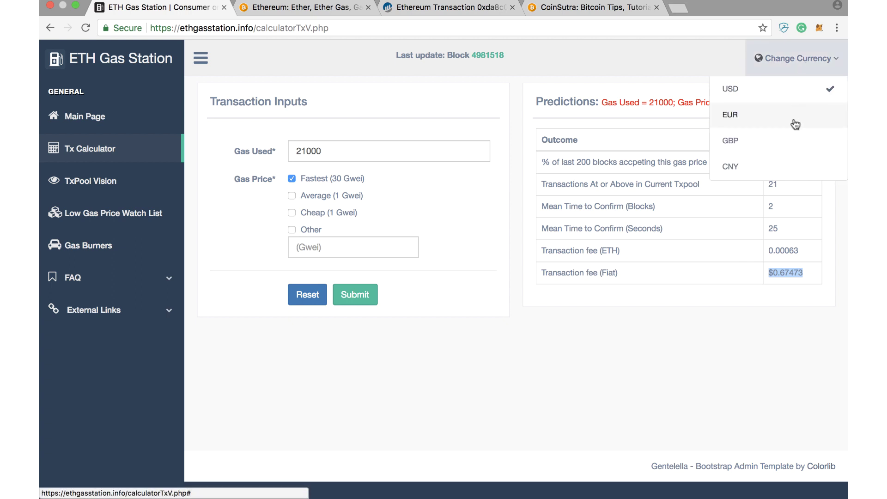
{"action": "left_click", "coordinate": [728, 254]}
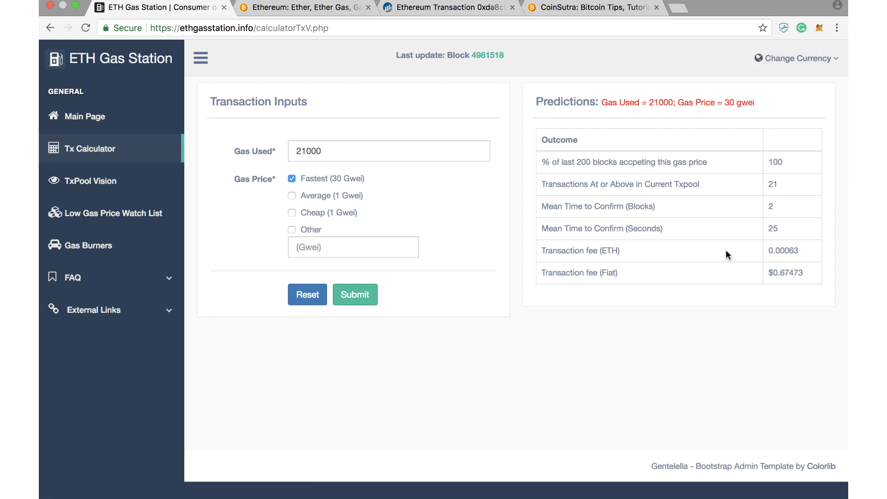
Replace the Gas Used value 21000 with 30000
{"action": "left_click", "coordinate": [337, 151]}
{"action": "left_click_drag", "start_coordinate": [330, 151], "coordinate": [288, 160]}
{"action": "type", "text": "30000"}
Calculate predictions at a custom 50 gwei price (0.0015 ETH), then change it to 20 gwei
{"action": "left_click", "coordinate": [292, 229]}
{"action": "left_click", "coordinate": [309, 246]}
{"action": "type", "text": "50"}
{"action": "left_click", "coordinate": [367, 303]}
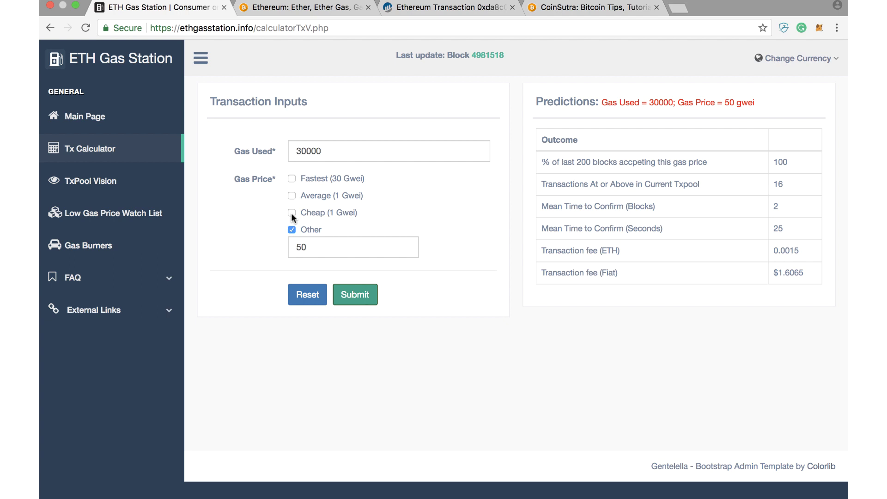
{"action": "left_click", "coordinate": [311, 245]}
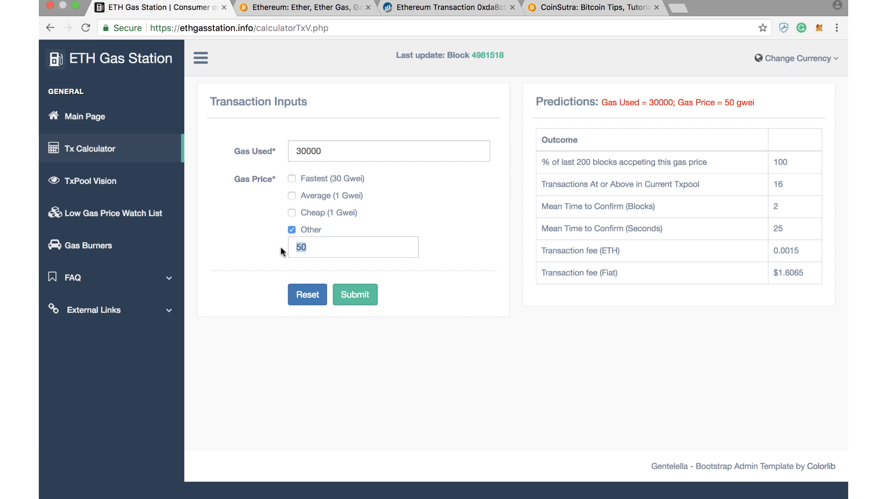
{"action": "type", "text": "20"}
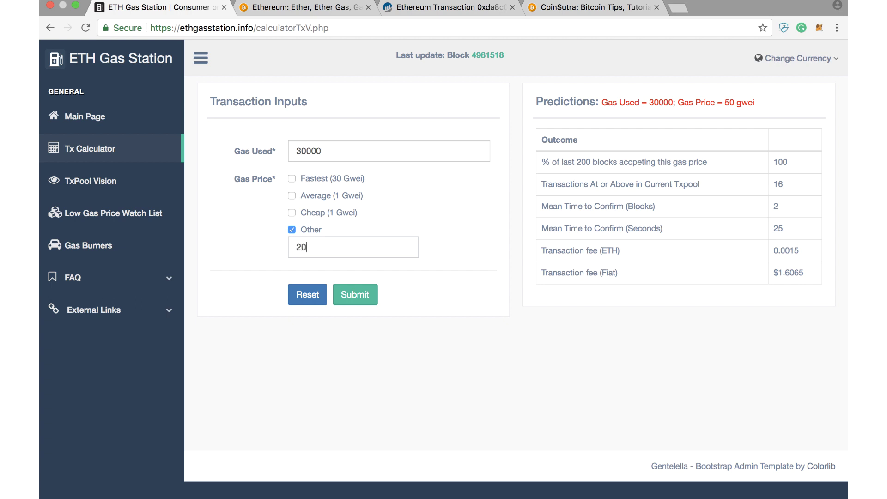
Calculate predictions at 20 gwei, noting the 94 percent acceptance and 25-second confirmation
{"action": "left_click", "coordinate": [363, 300]}
{"action": "left_click_drag", "start_coordinate": [775, 158], "coordinate": [788, 162]}
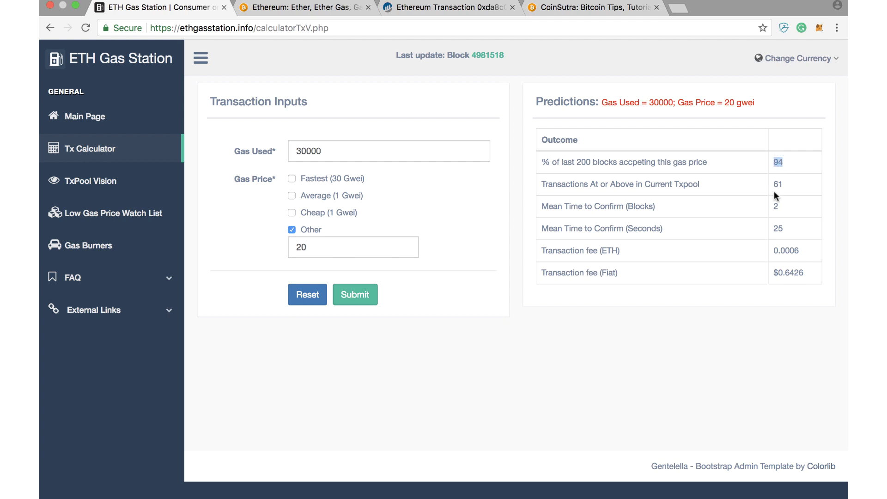
{"action": "left_click", "coordinate": [777, 227]}
{"action": "left_click", "coordinate": [787, 208]}
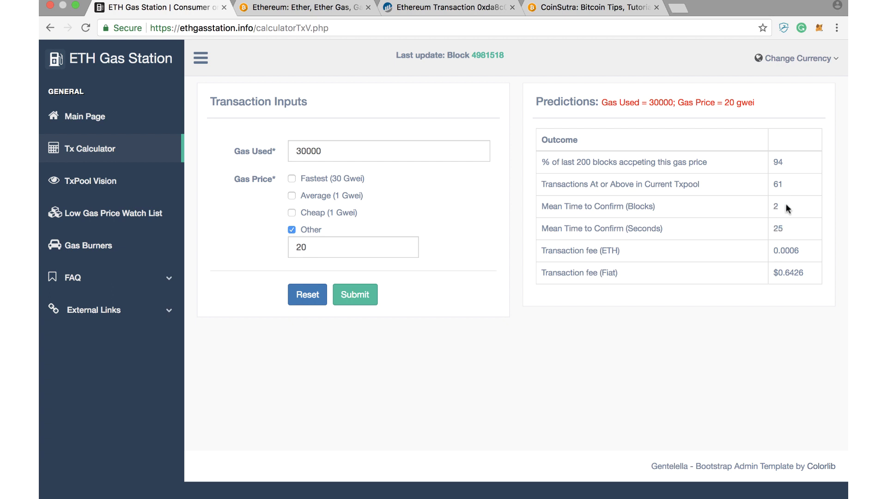
Recalculate at a 10 gwei custom price, then return to the CoinSutra home page
{"action": "left_click", "coordinate": [352, 241]}
{"action": "key", "text": "BackSpace"}
{"action": "key", "text": "BackSpace"}
{"action": "type", "text": "10"}
{"action": "left_click", "coordinate": [359, 298]}
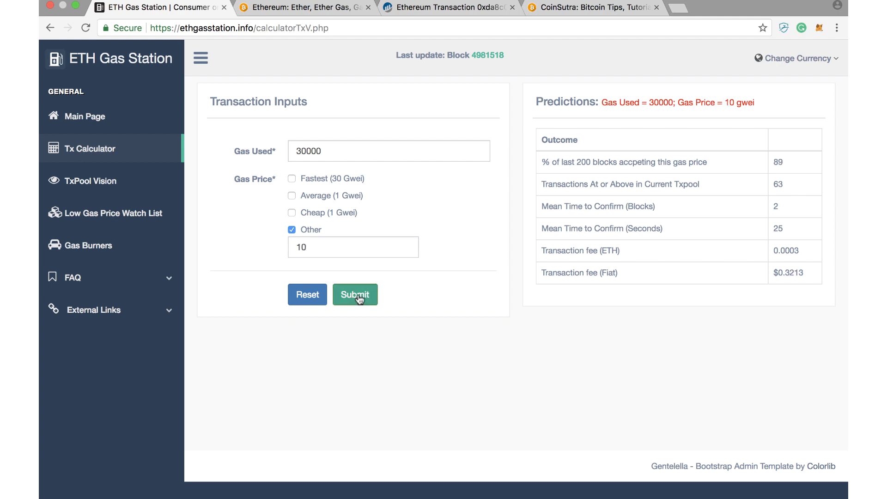
{"action": "left_click", "coordinate": [774, 225]}
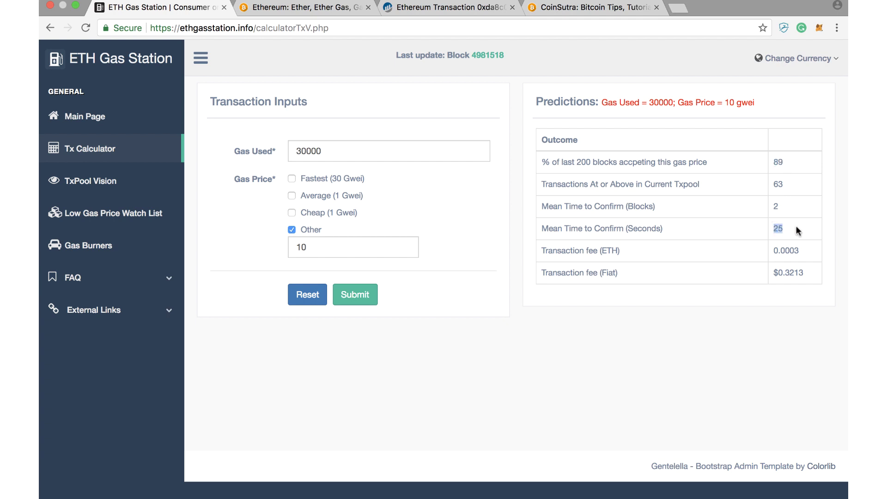
{"action": "left_click", "coordinate": [772, 272]}
{"action": "left_click", "coordinate": [575, 7]}
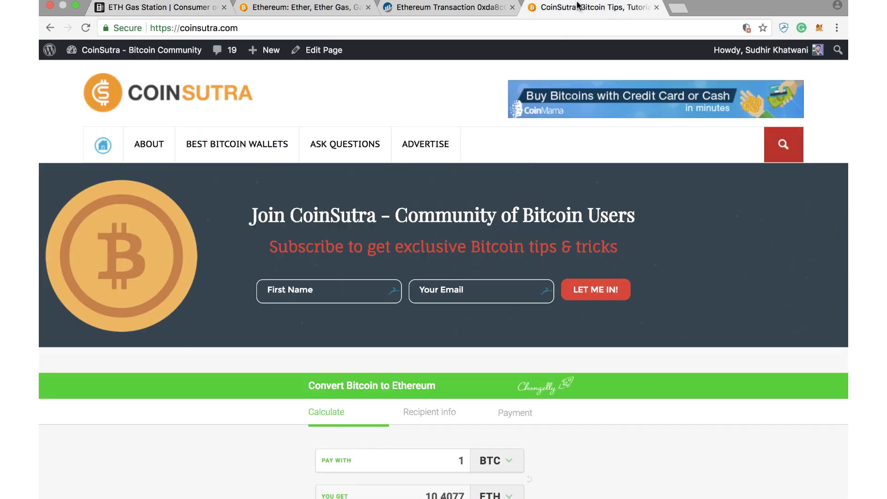